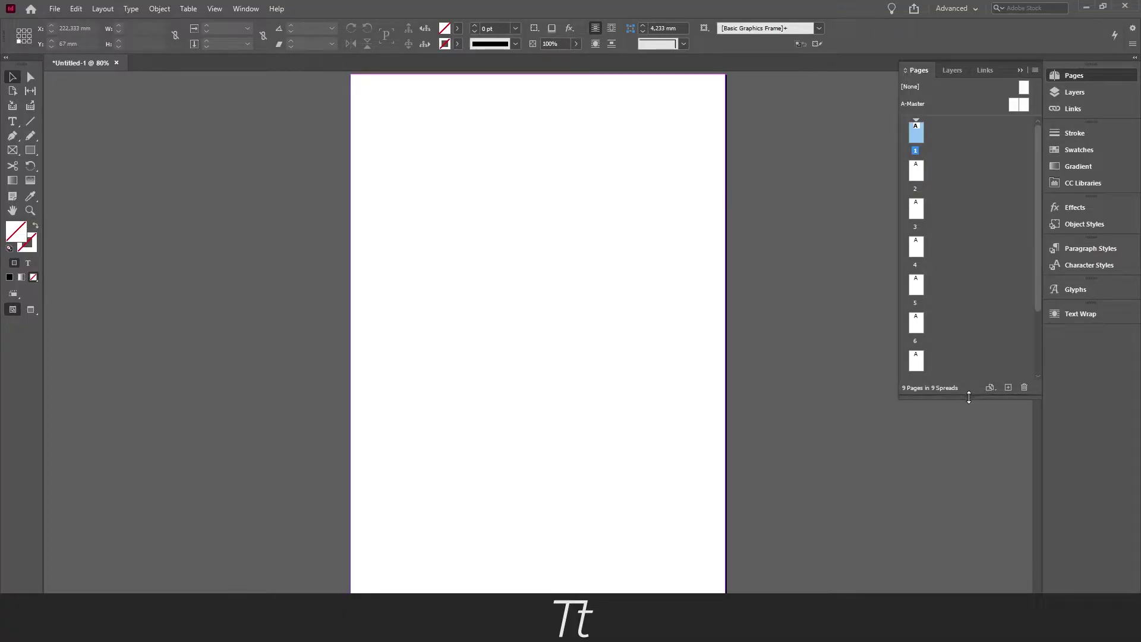
Step: Lengthen the Pages panel to fit more page thumbnails and make sure the panel is displayed
left_click_drag(968, 401, 968, 470)
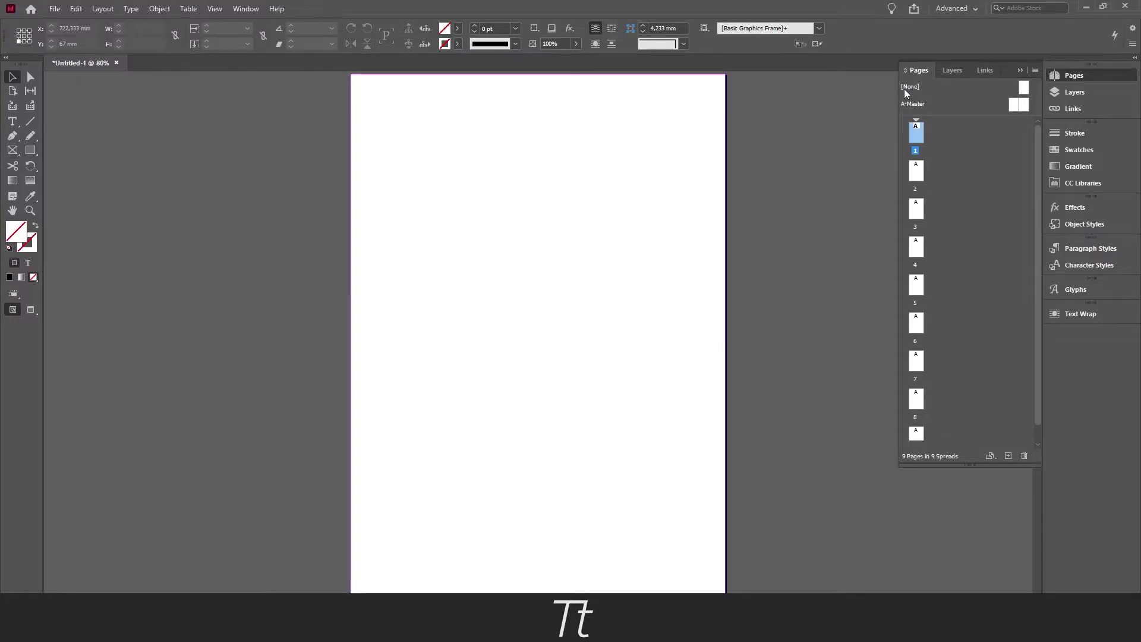
left_click(246, 9)
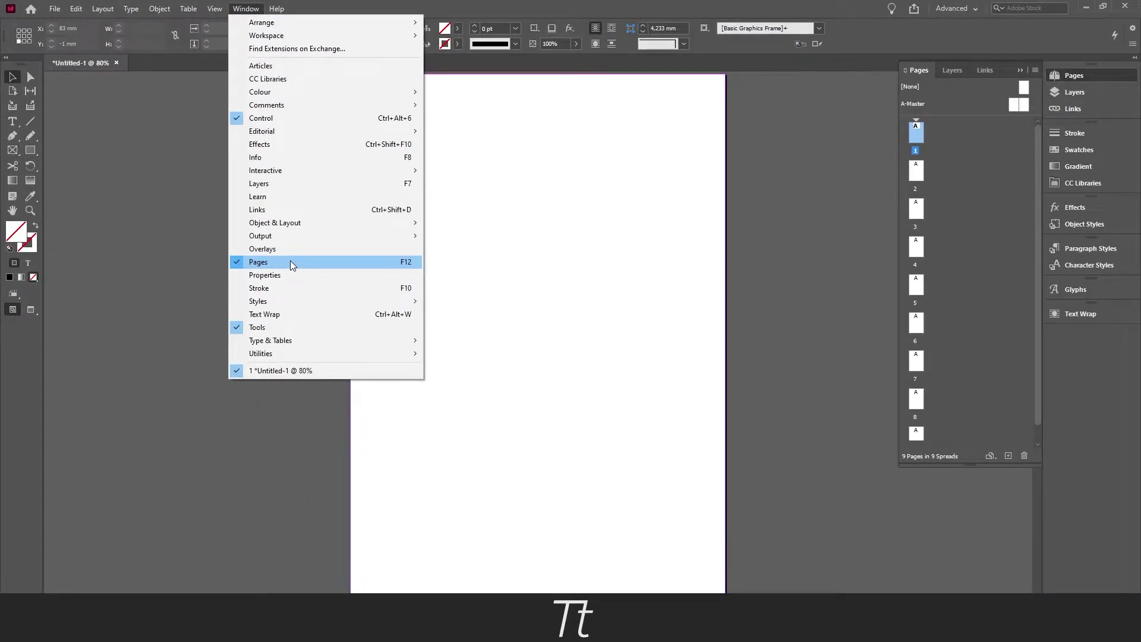
left_click(291, 262)
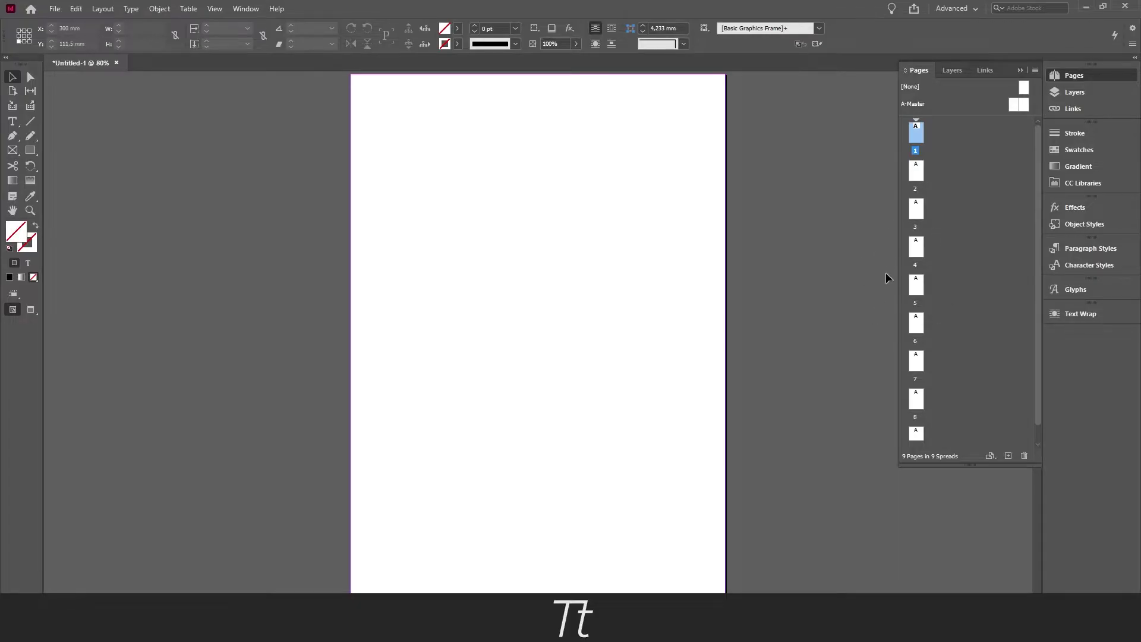
Step: Enable Facing Pages in the document setup so the pages are arranged as spreads
key("ctrl+alt+p")
left_click(580, 175)
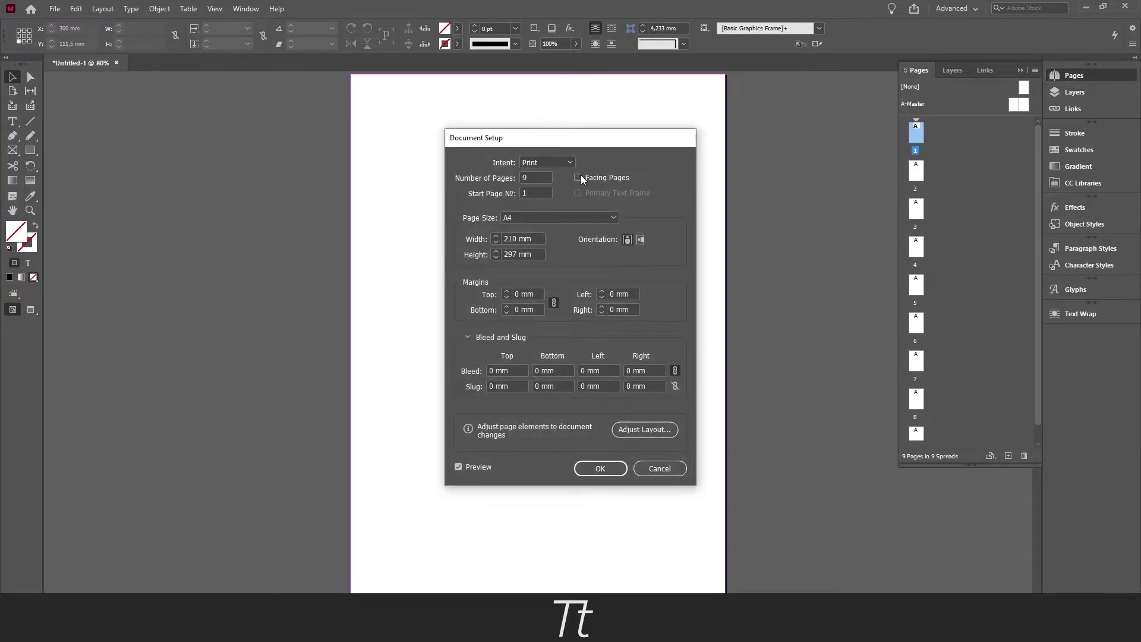
left_click(596, 466)
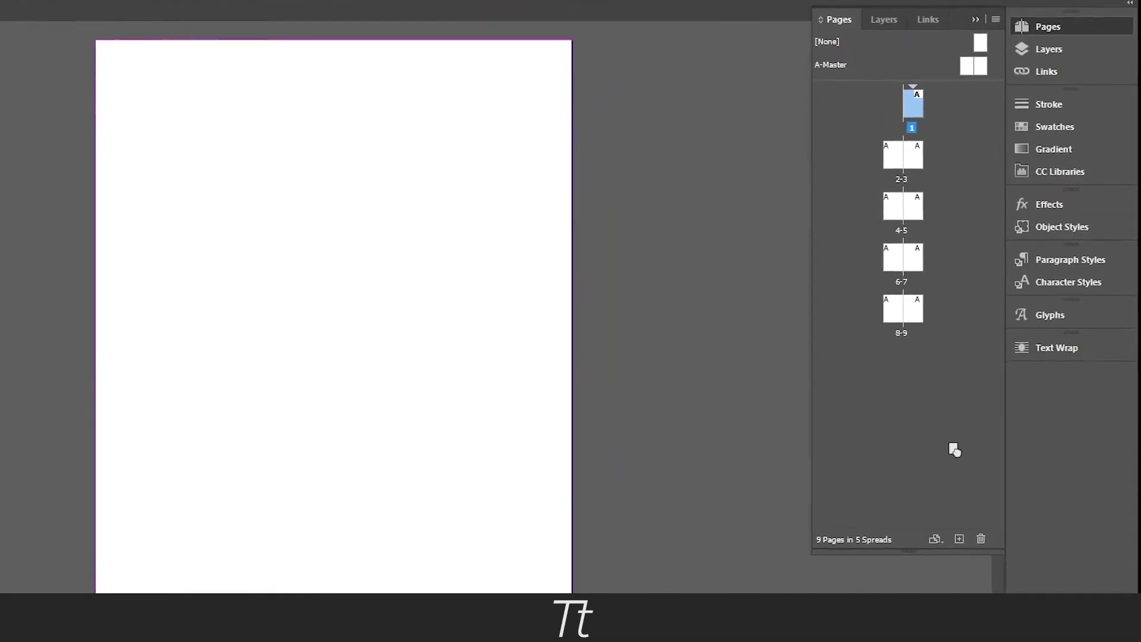
Step: Try deleting the first page of the document, and undo the deletion
left_click_drag(957, 461, 984, 543)
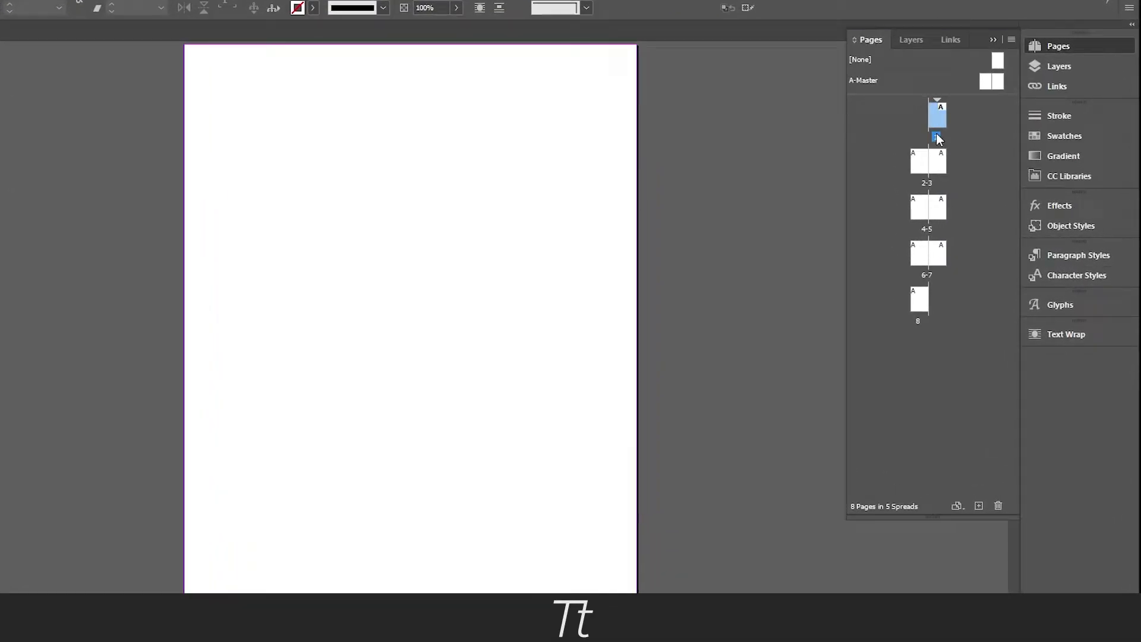
left_click(960, 170)
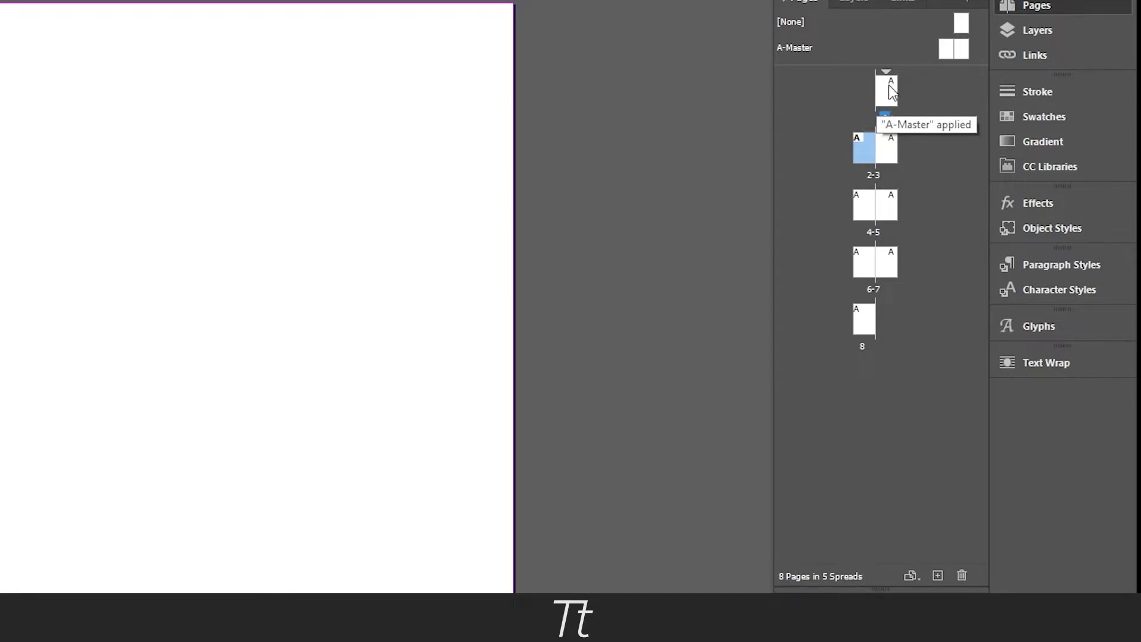
left_click(914, 109)
left_click(889, 100)
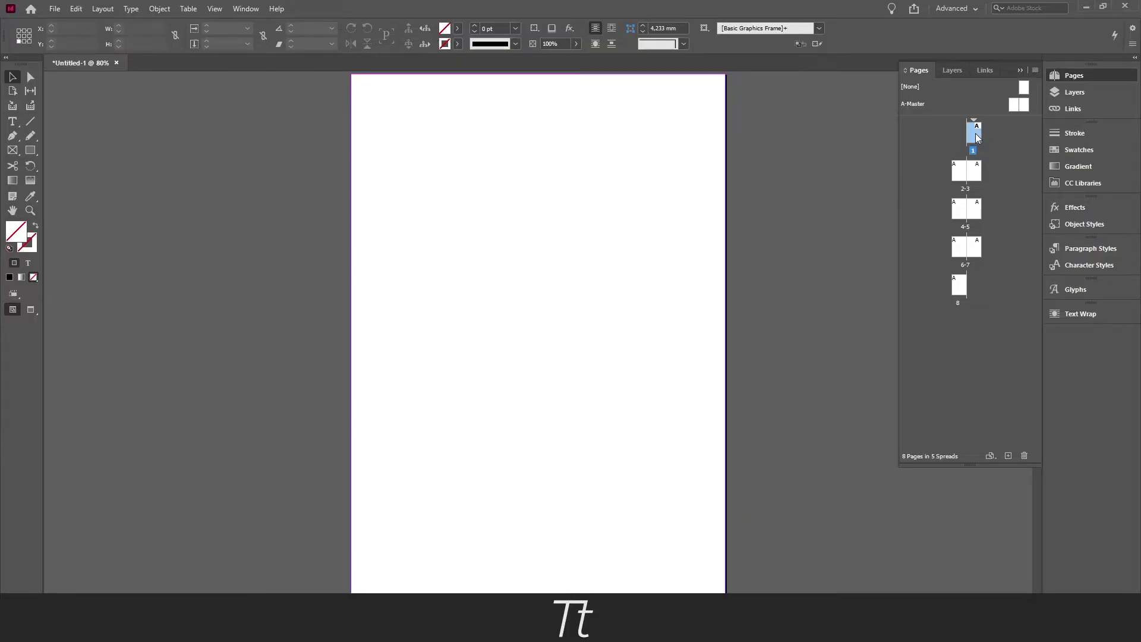
key("ctrl+z")
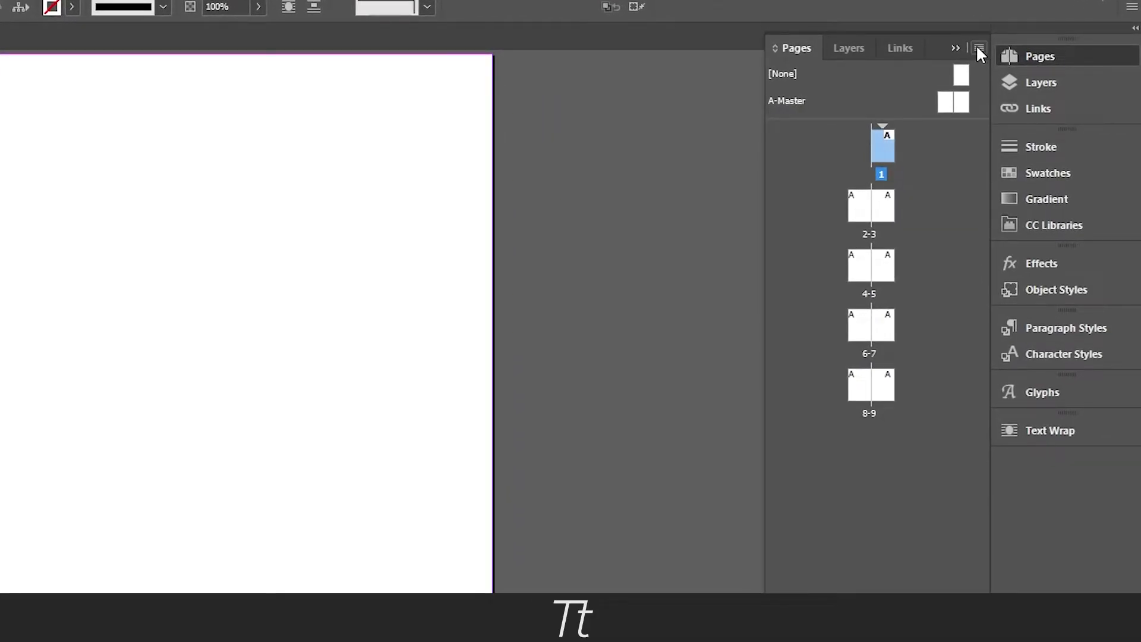
Step: Start the first page's numbering at 2 in the Numbering & Section Options
left_click(978, 48)
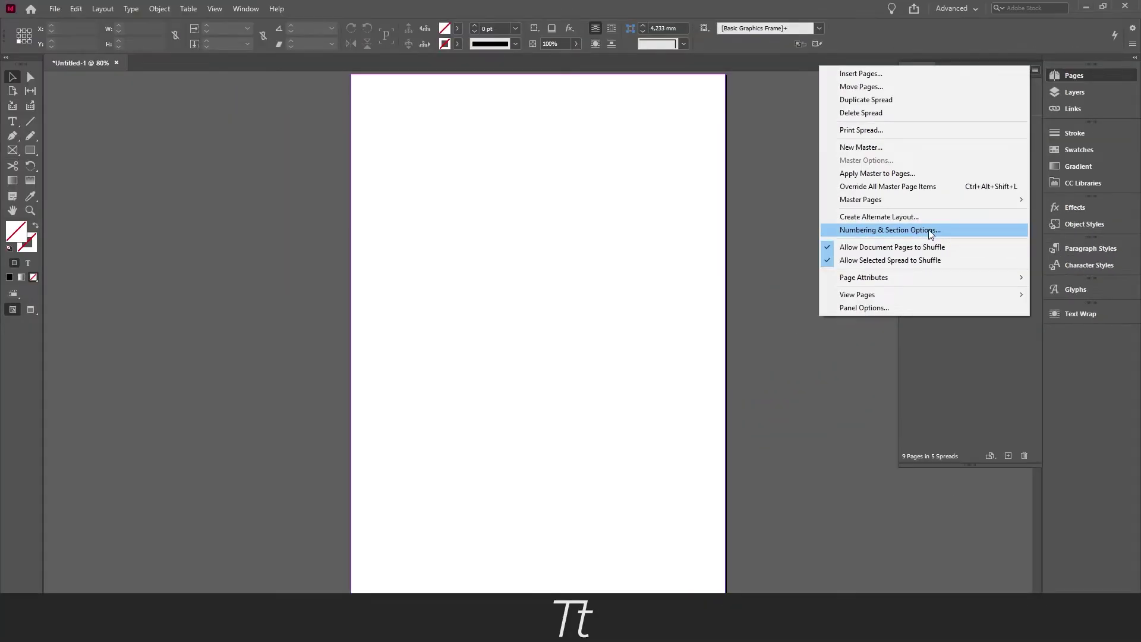
left_click(931, 232)
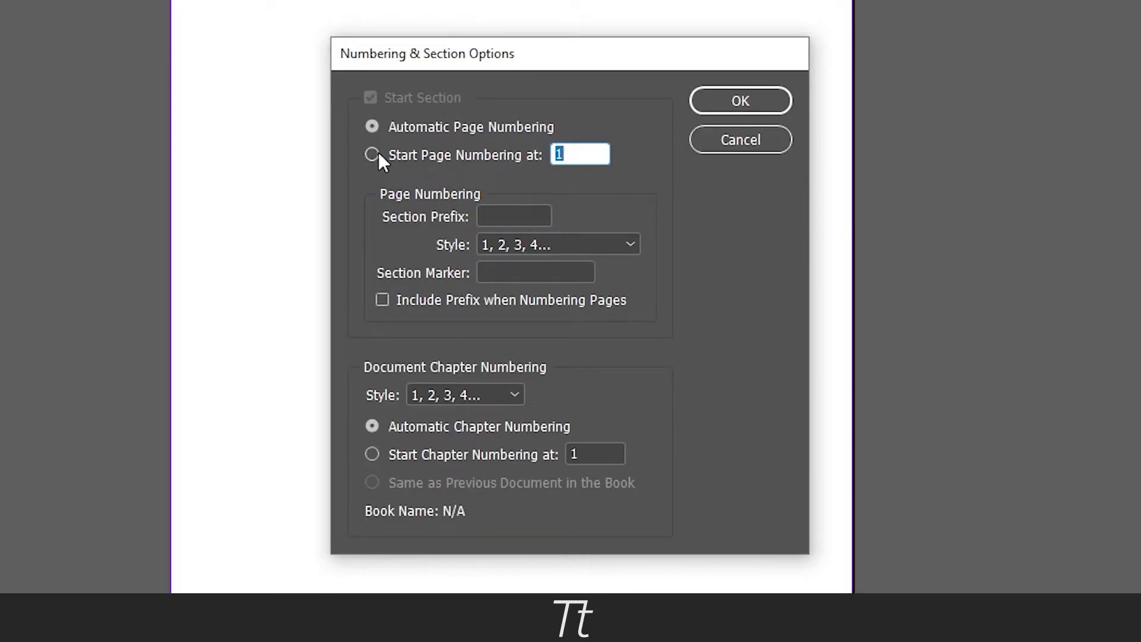
left_click(374, 154)
type("2")
key("Tab")
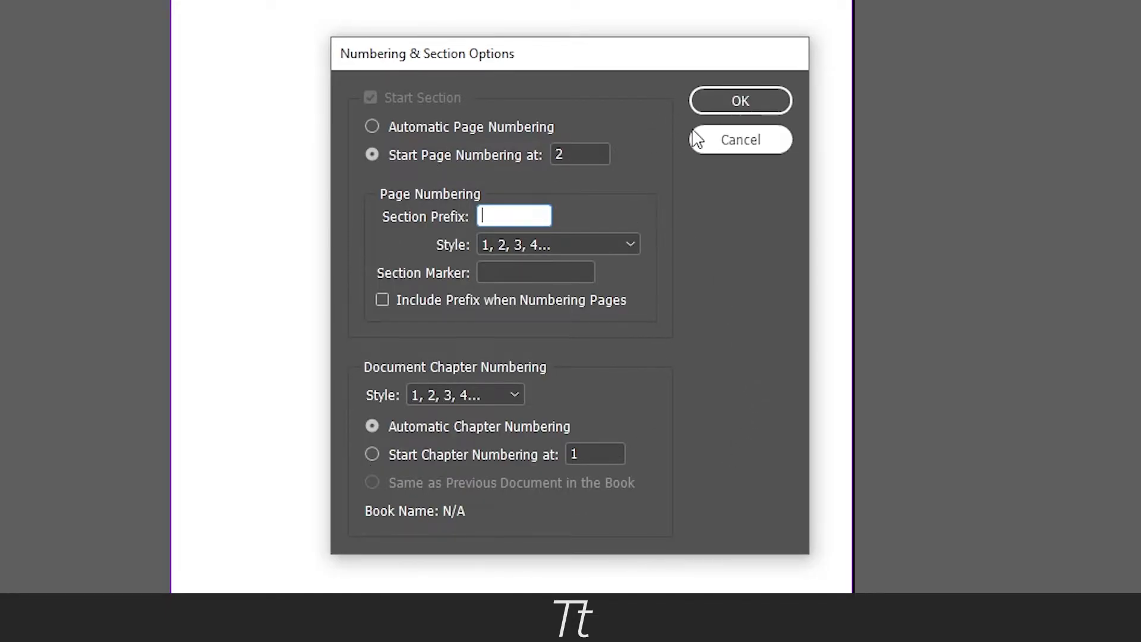
left_click(752, 99)
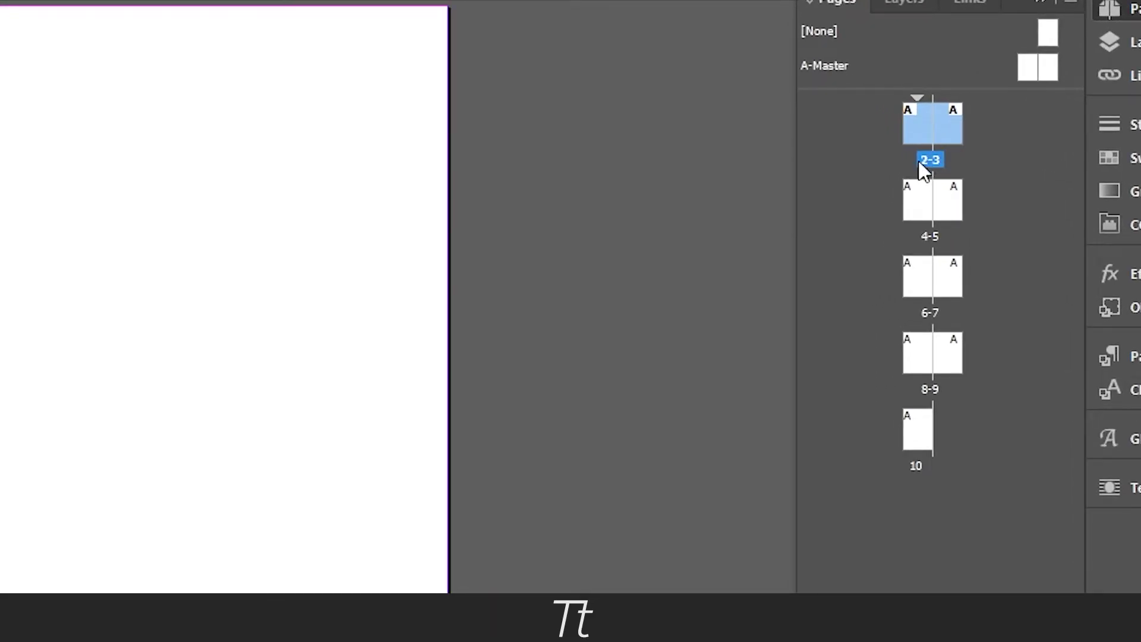
Step: Set the first spread's Start Page Numbering value to 10 in the Numbering & Section Options
left_click_drag(331, 359, 715, 331)
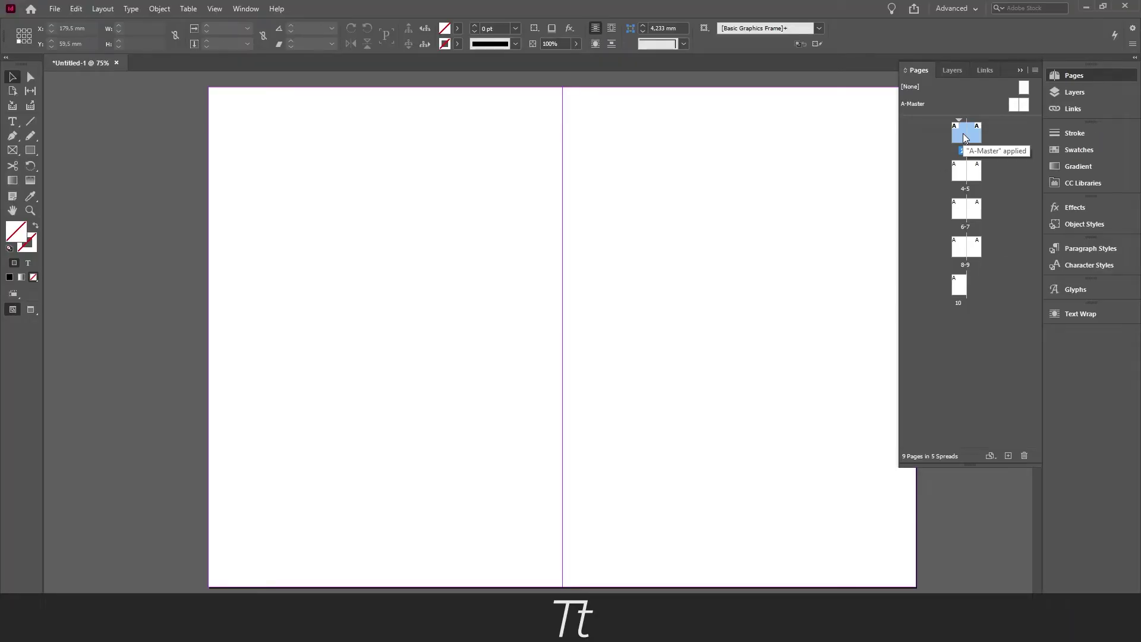
left_click(1035, 70)
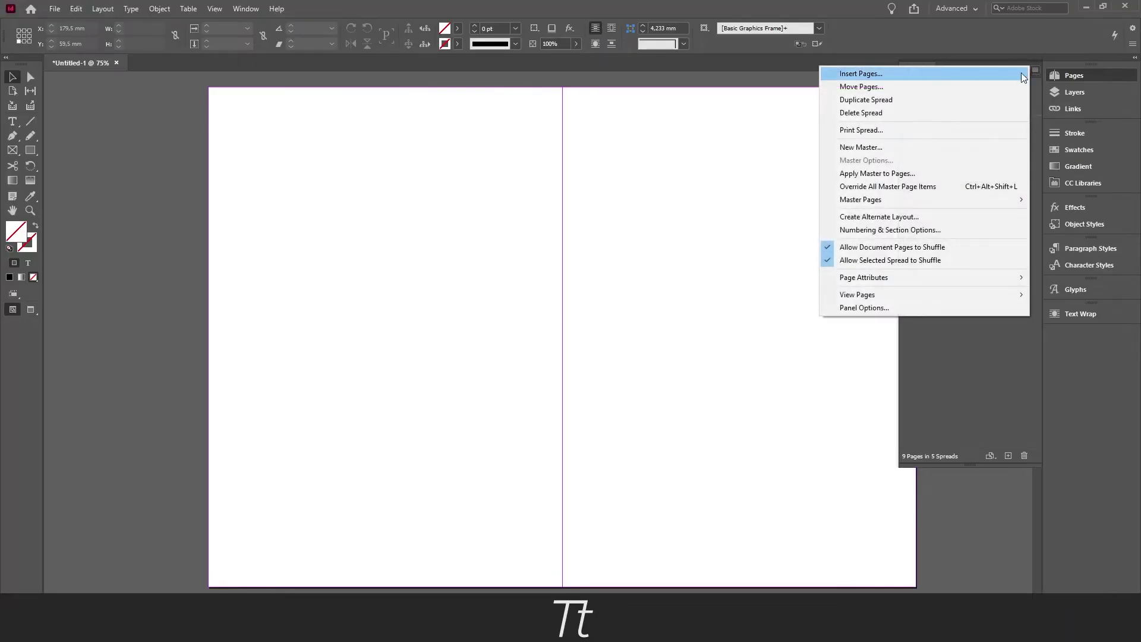
left_click(895, 229)
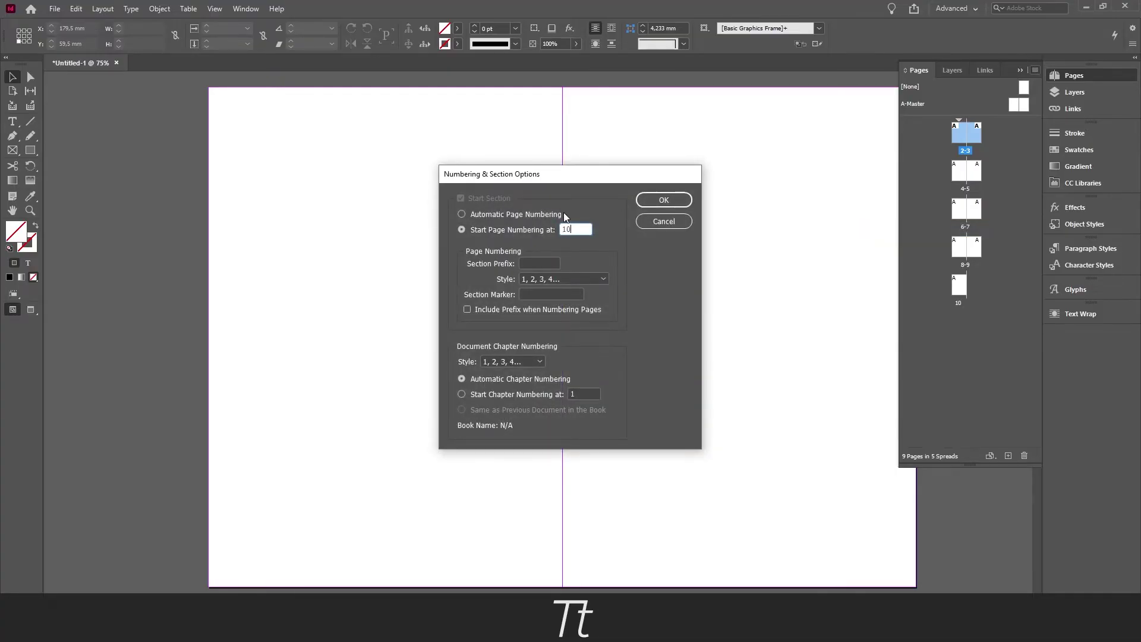
left_click(538, 231)
left_click(665, 201)
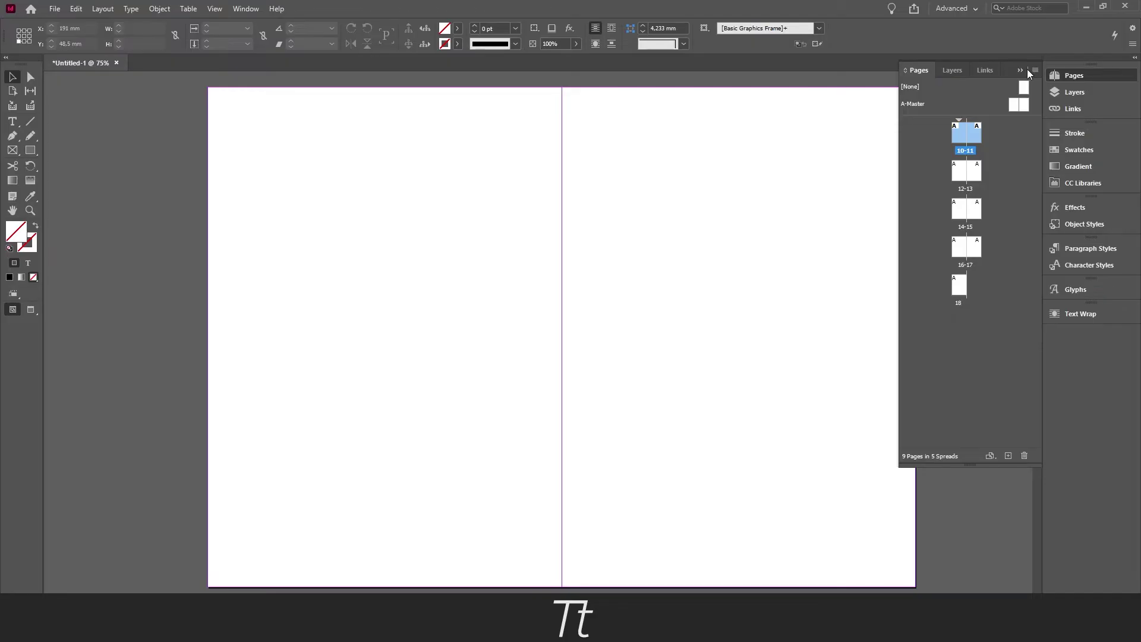
Step: Set the start page number to 1 and switch the section to Automatic Page Numbering
left_click(1033, 69)
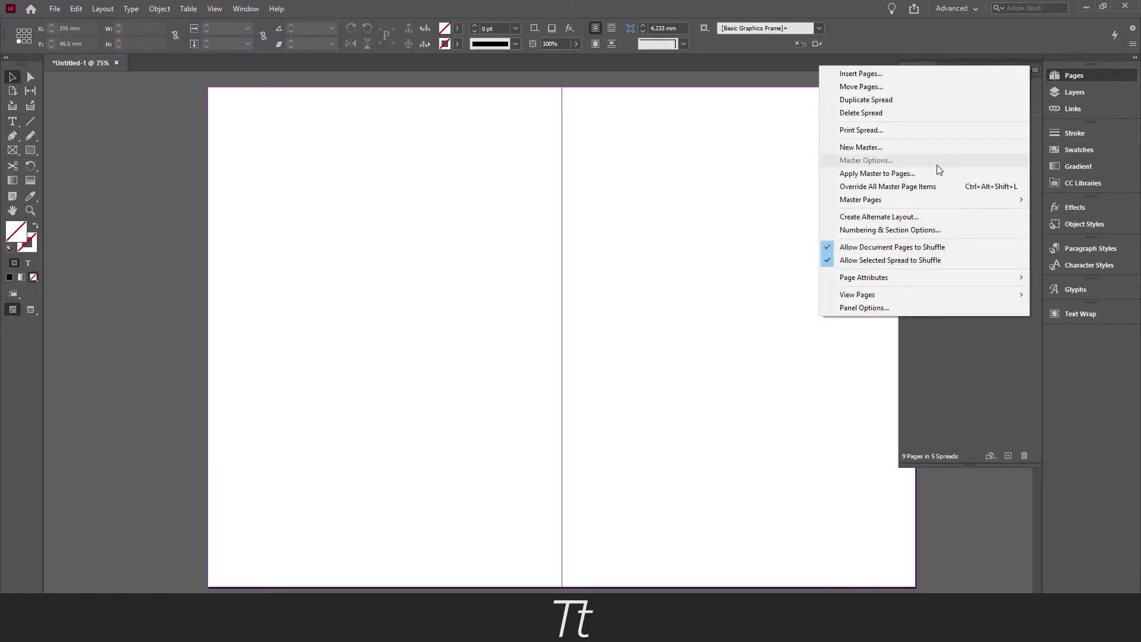
left_click(914, 229)
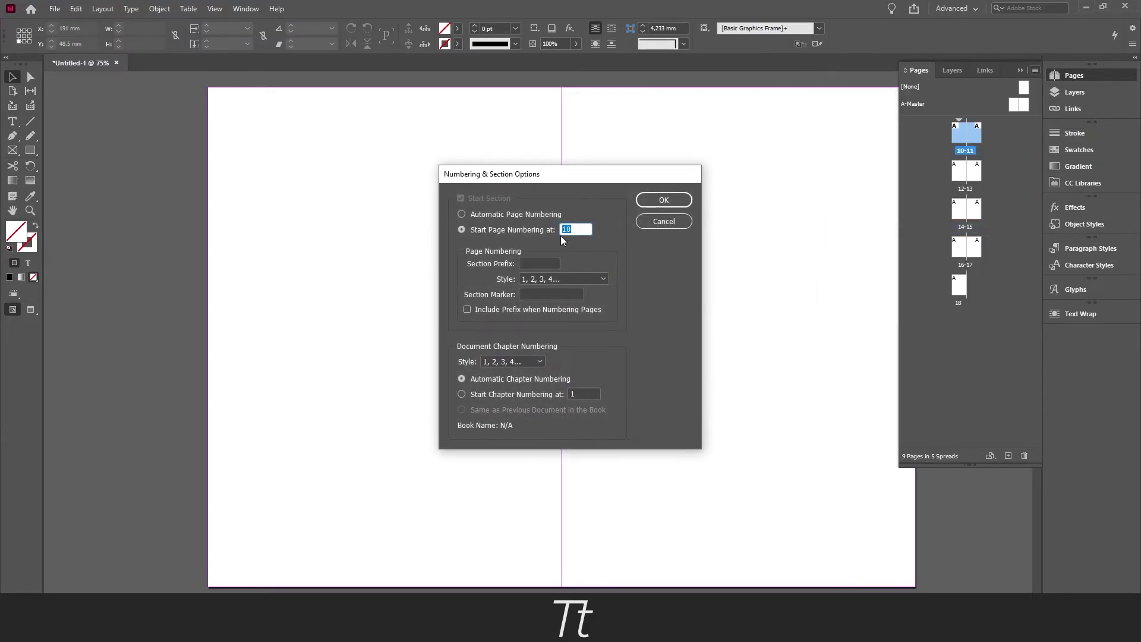
type("1")
key("Tab")
left_click(515, 214)
left_click(663, 202)
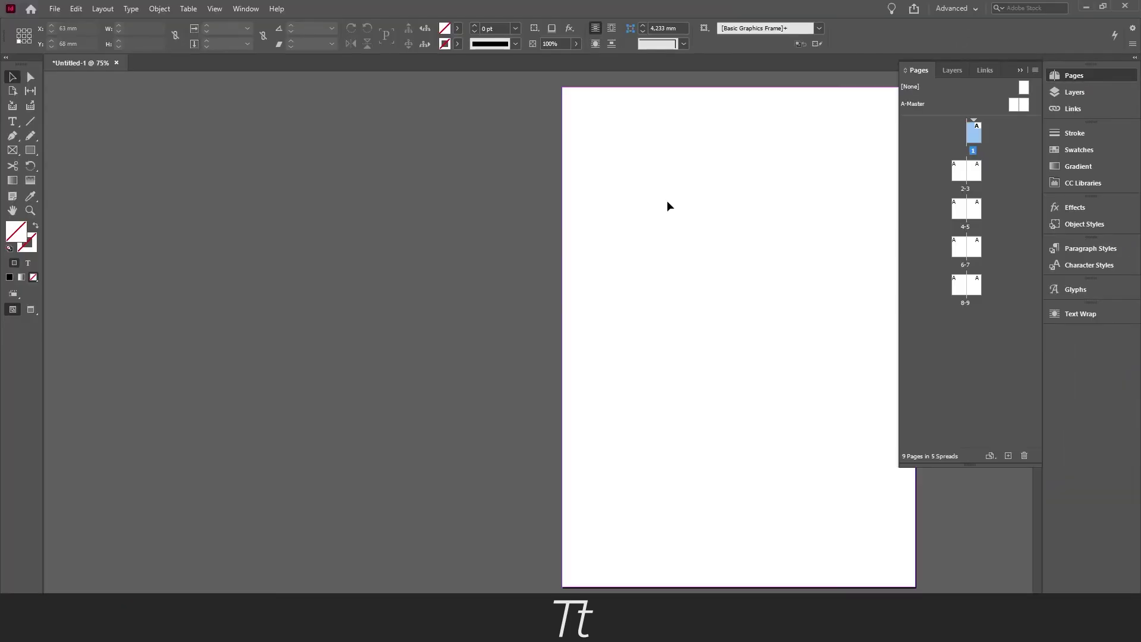
Step: Turn off Facing Pages in the document setup so the document uses single pages
key("ctrl+alt+p")
left_click(578, 177)
left_click(617, 466)
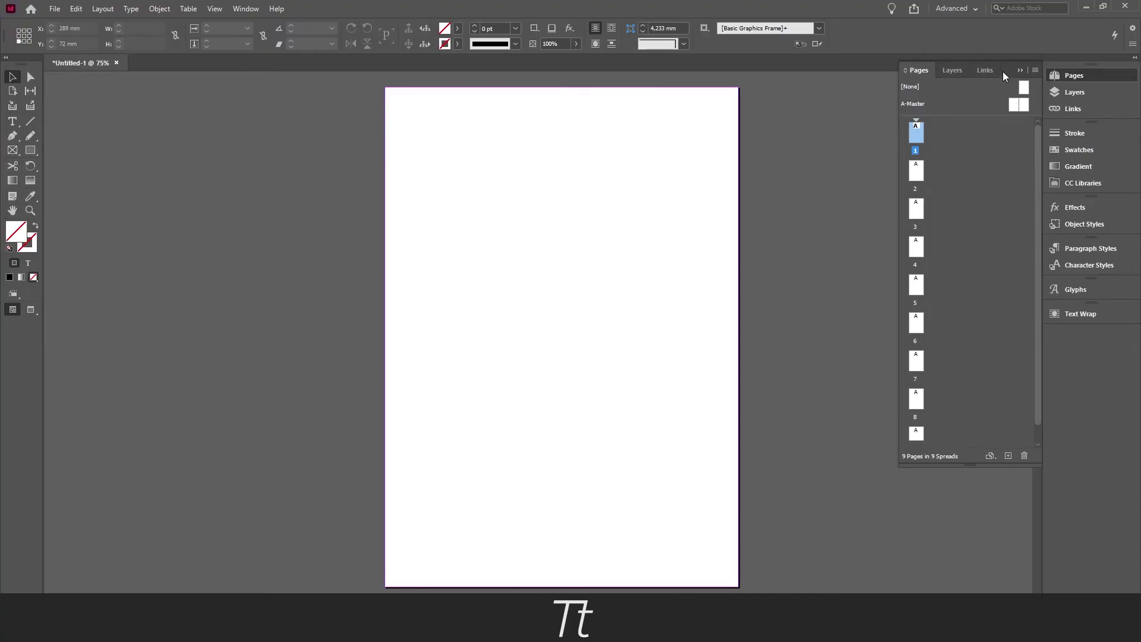
Step: Start page numbering at 2 for the first page of the single-page document
left_click(1035, 70)
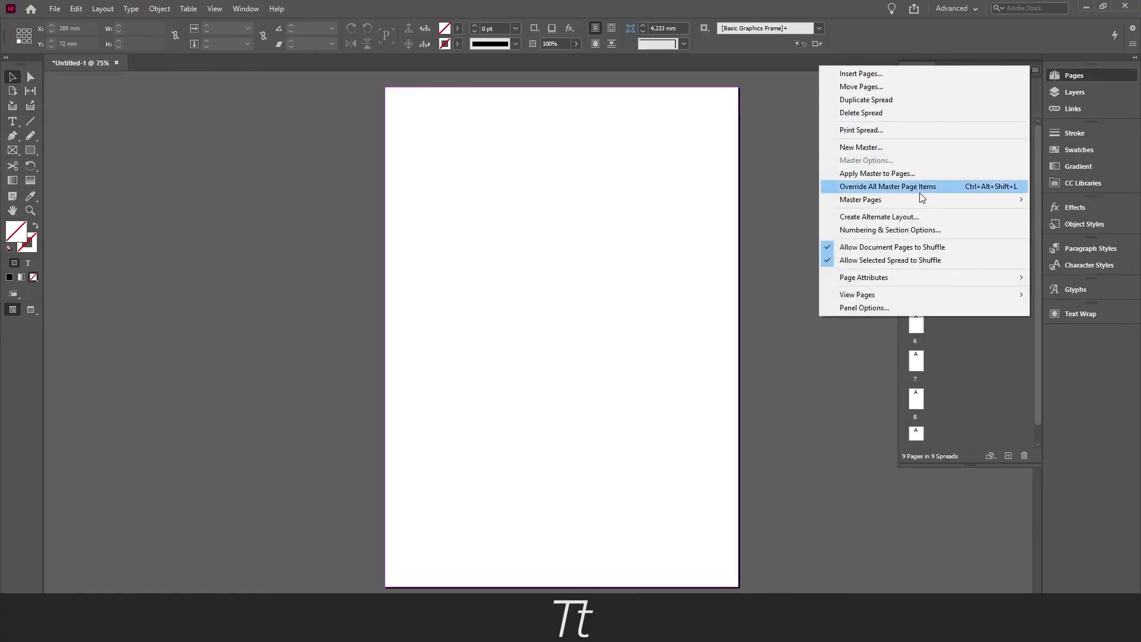
left_click(914, 230)
type("2")
left_click(654, 201)
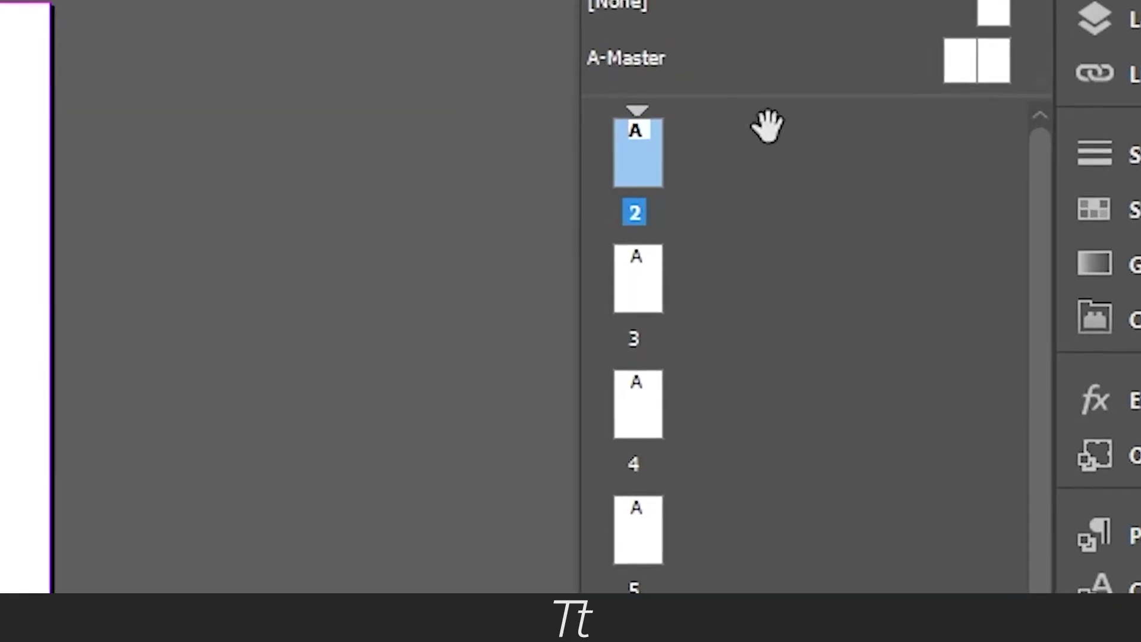